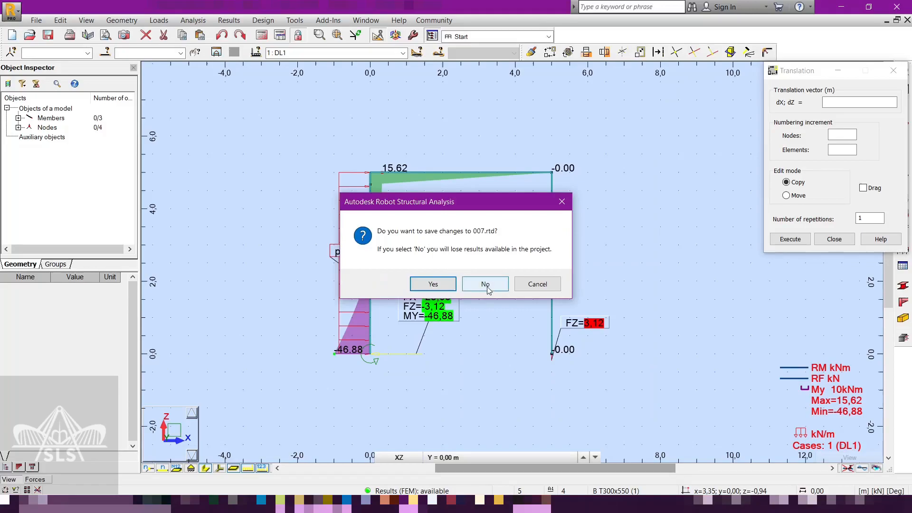
Step: Close the 007.rtd project without saving its changes
{"action": "left_click", "coordinate": [485, 285]}
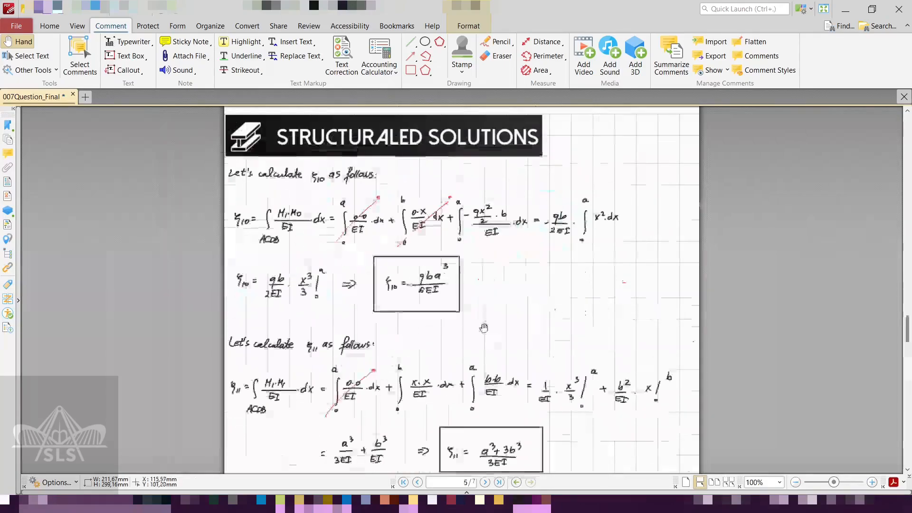
Step: Examine the handwritten force-method solution in the PDF, from the coefficient calculations to the assumed values for q, a and b
{"action": "scroll", "coordinate": [484, 328], "scroll_direction": "up", "scroll_amount": 7}
{"action": "scroll", "coordinate": [484, 329], "scroll_direction": "down", "scroll_amount": 13}
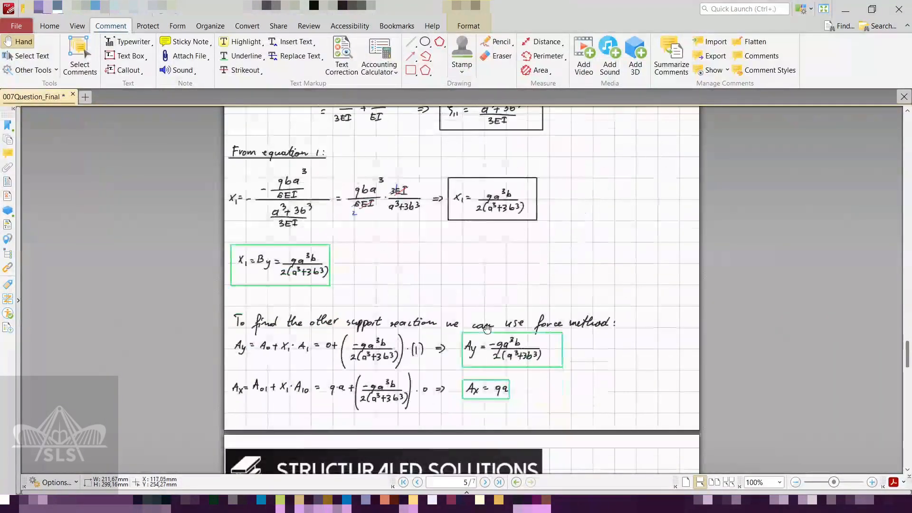
{"action": "scroll", "coordinate": [487, 329], "scroll_direction": "down", "scroll_amount": 10}
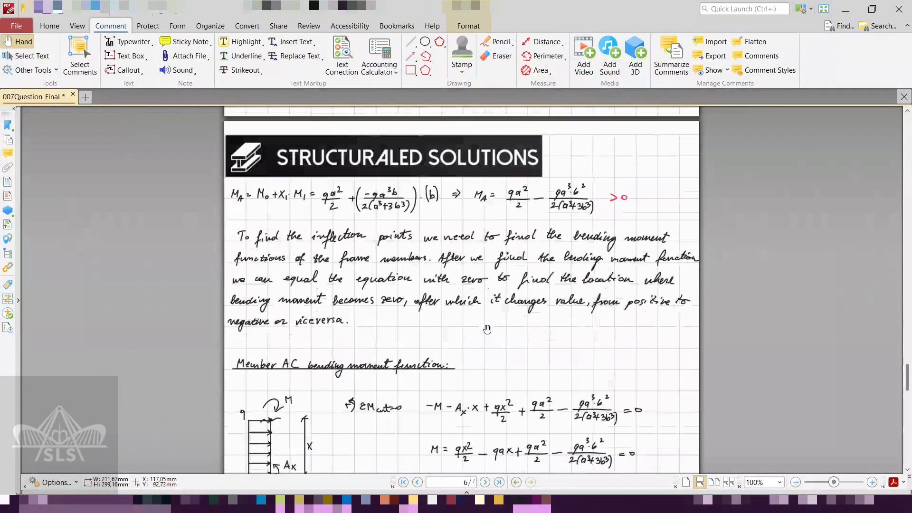
{"action": "scroll", "coordinate": [487, 329], "scroll_direction": "up", "scroll_amount": 15}
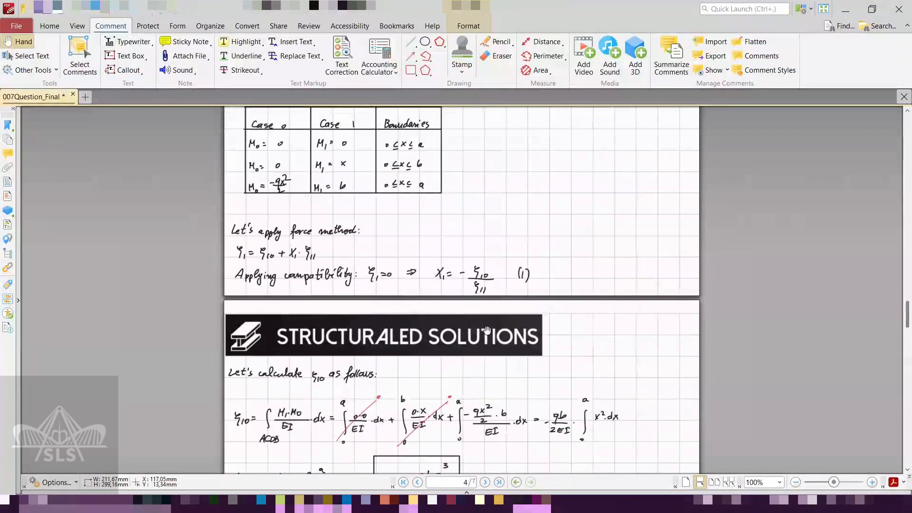
{"action": "scroll", "coordinate": [487, 329], "scroll_direction": "up", "scroll_amount": 1}
{"action": "scroll", "coordinate": [487, 328], "scroll_direction": "down", "scroll_amount": 9}
{"action": "scroll", "coordinate": [487, 329], "scroll_direction": "down", "scroll_amount": 7}
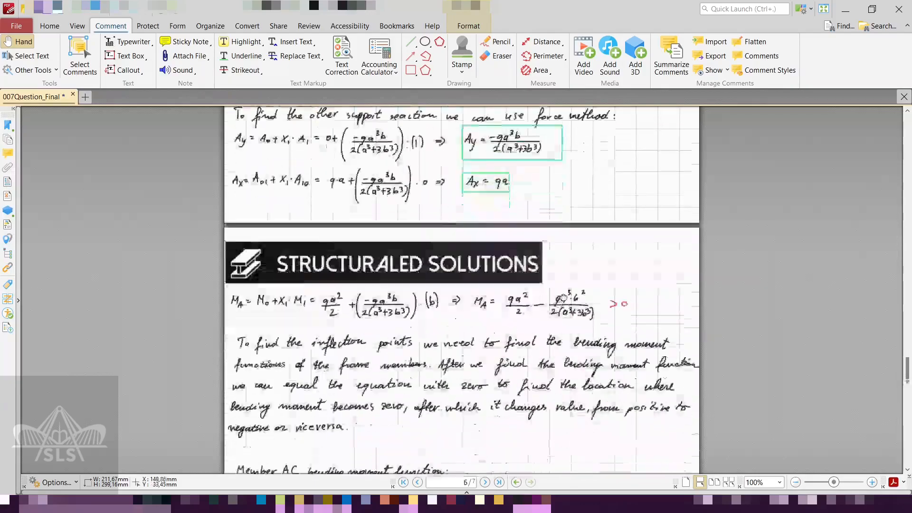
{"action": "scroll", "coordinate": [560, 311], "scroll_direction": "down", "scroll_amount": 8}
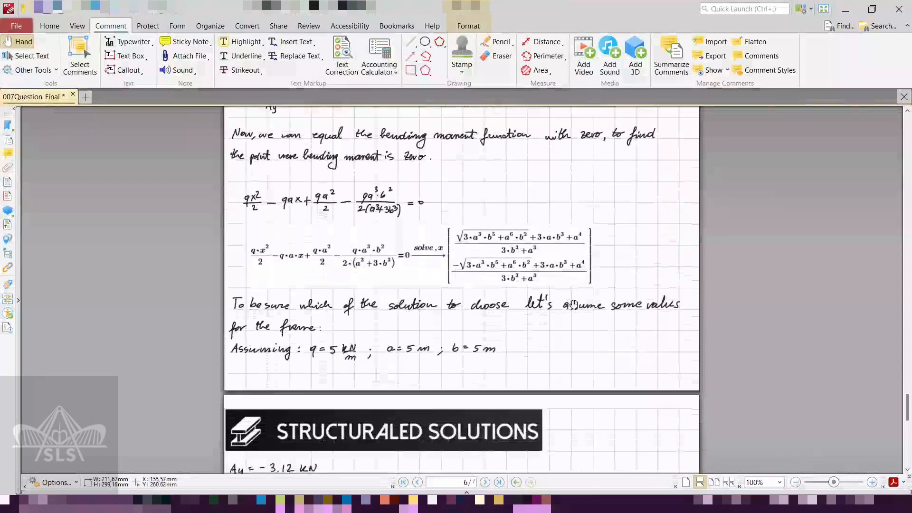
{"action": "scroll", "coordinate": [523, 332], "scroll_direction": "down", "scroll_amount": 1}
{"action": "scroll", "coordinate": [483, 355], "scroll_direction": "up", "scroll_amount": 2, "text": "ctrl"}
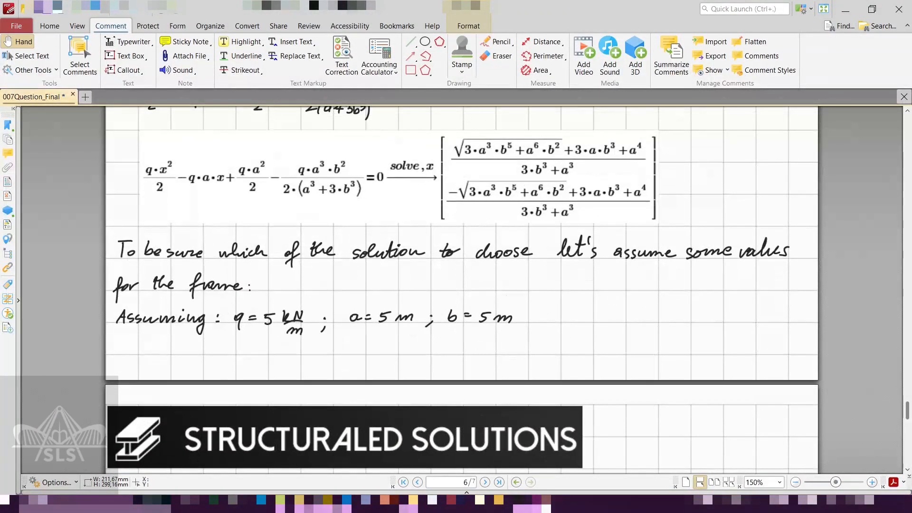
Step: Switch to Robot Structural Analysis and draw the frame's left column as a simple member from (0,00; 0,00) to (0,00; 5,00)
{"action": "left_click", "coordinate": [547, 504]}
{"action": "scroll", "coordinate": [537, 232], "scroll_direction": "up", "scroll_amount": 1}
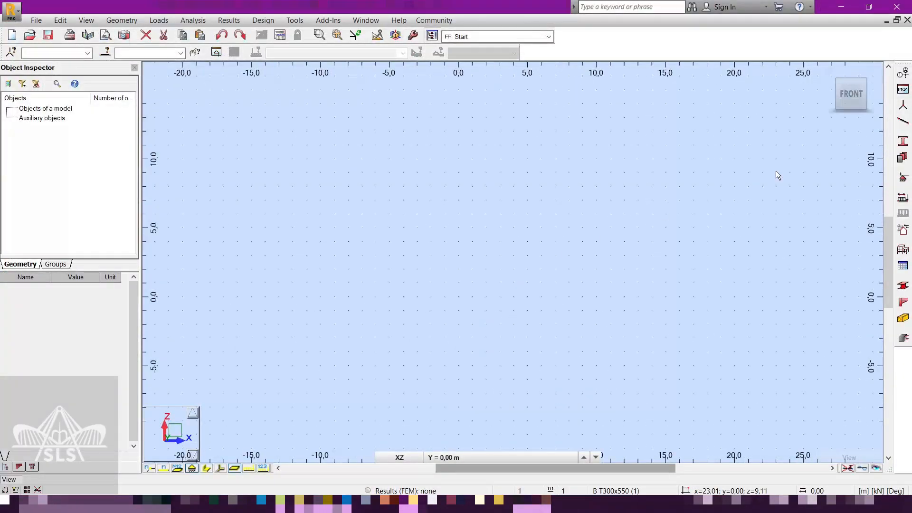
{"action": "left_click", "coordinate": [903, 124]}
{"action": "left_click", "coordinate": [550, 505]}
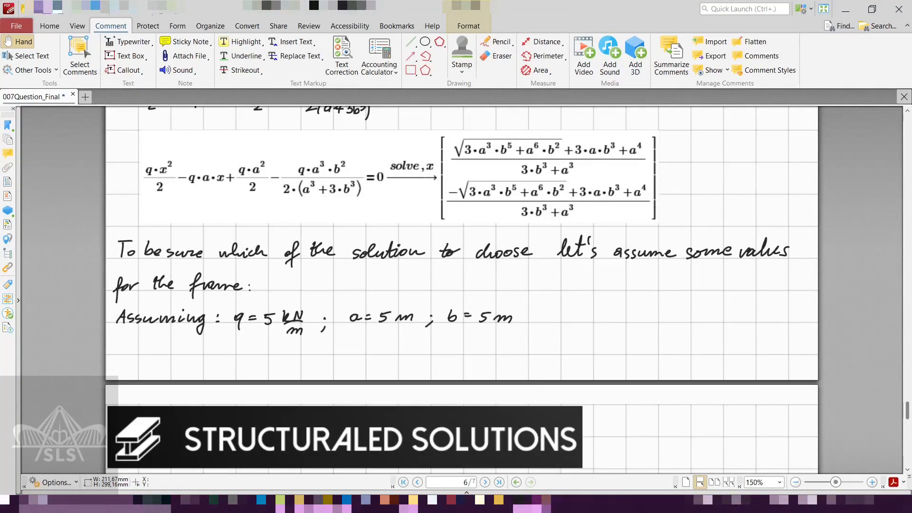
{"action": "mouse_move", "coordinate": [547, 504]}
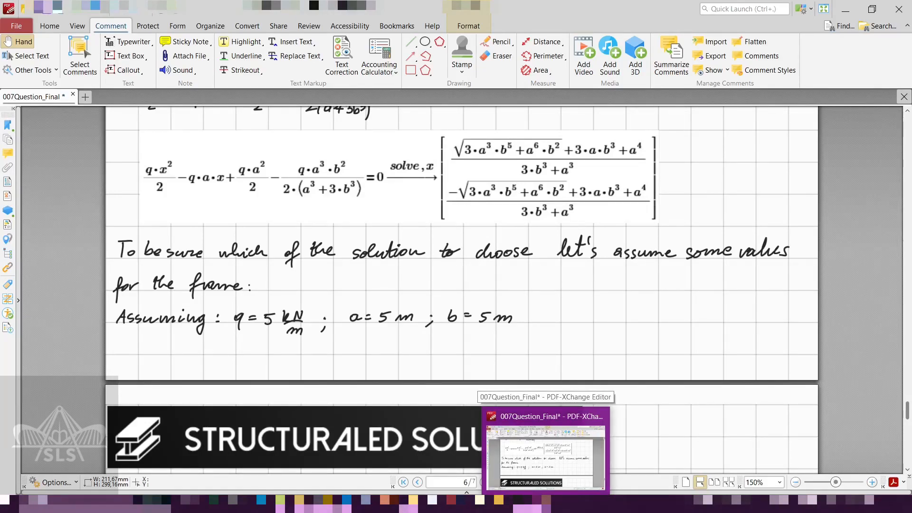
{"action": "left_click", "coordinate": [546, 503]}
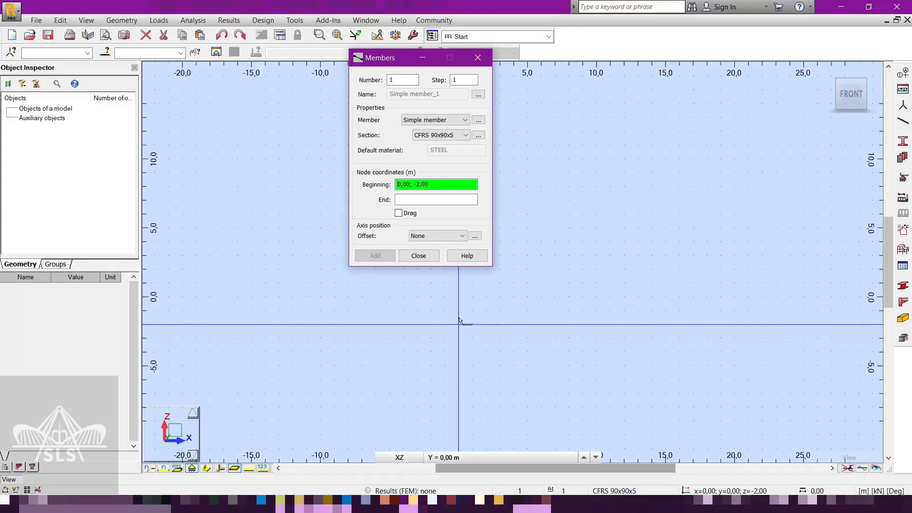
{"action": "middle_click_drag", "start_coordinate": [457, 301], "coordinate": [545, 329]}
{"action": "left_click", "coordinate": [498, 312]}
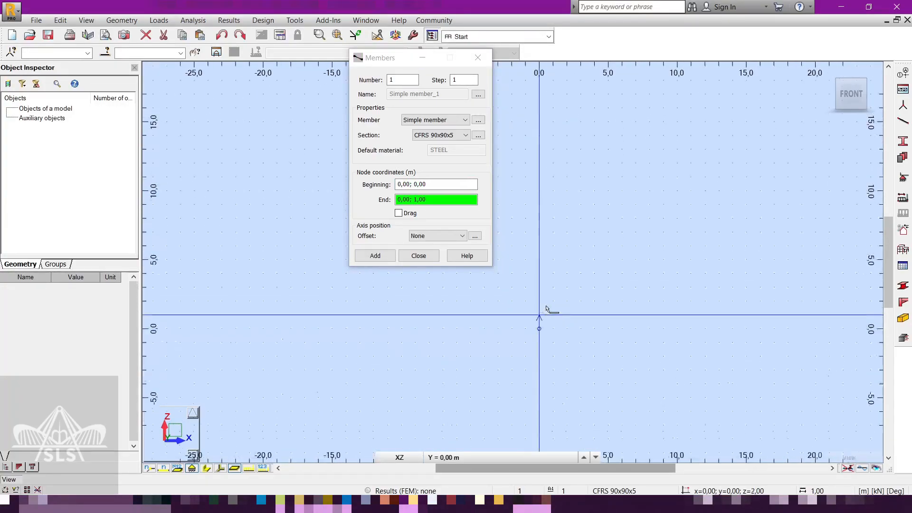
{"action": "scroll", "coordinate": [541, 278], "scroll_direction": "up", "scroll_amount": 1}
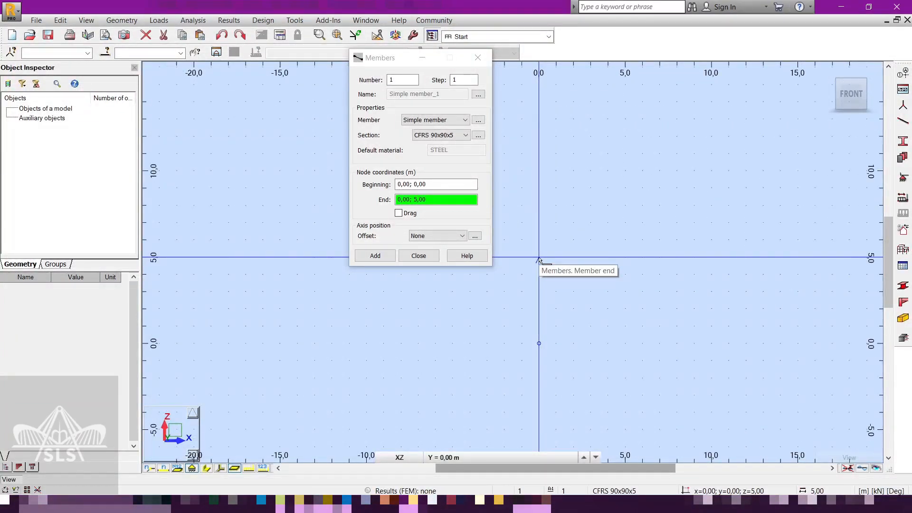
{"action": "left_click", "coordinate": [540, 259]}
Step: Draw the beam from (0,00; 5,00) to (5,00; 5,00) and the right column down to (5,00; 0,00), and finish member creation
{"action": "middle_click_drag", "start_coordinate": [575, 307], "coordinate": [585, 322]}
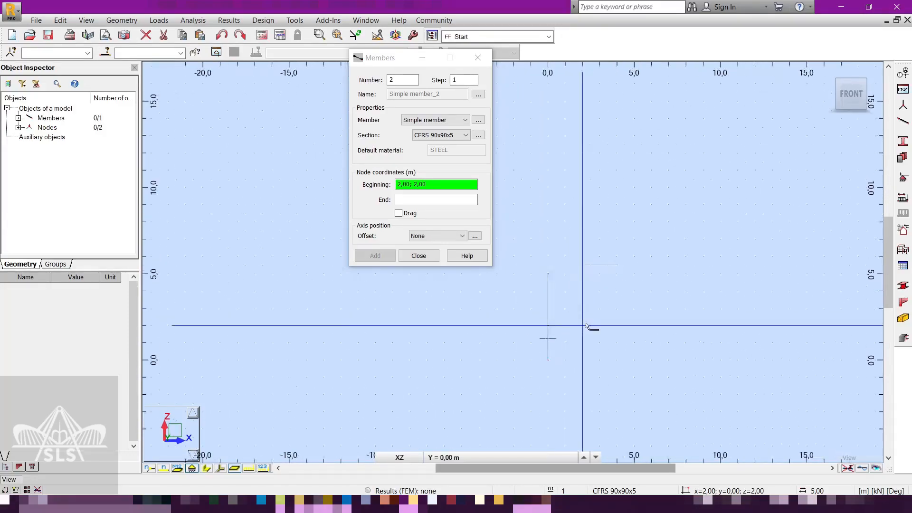
{"action": "left_click", "coordinate": [548, 274]}
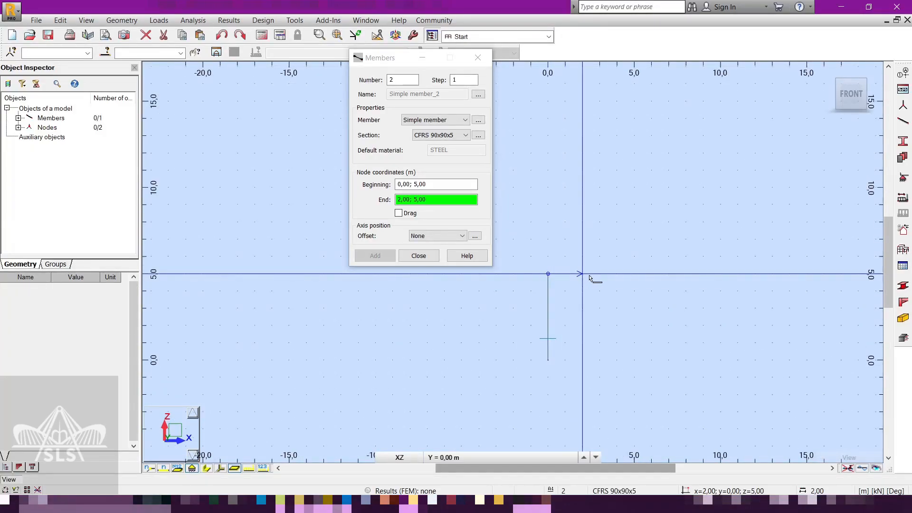
{"action": "left_click", "coordinate": [639, 279]}
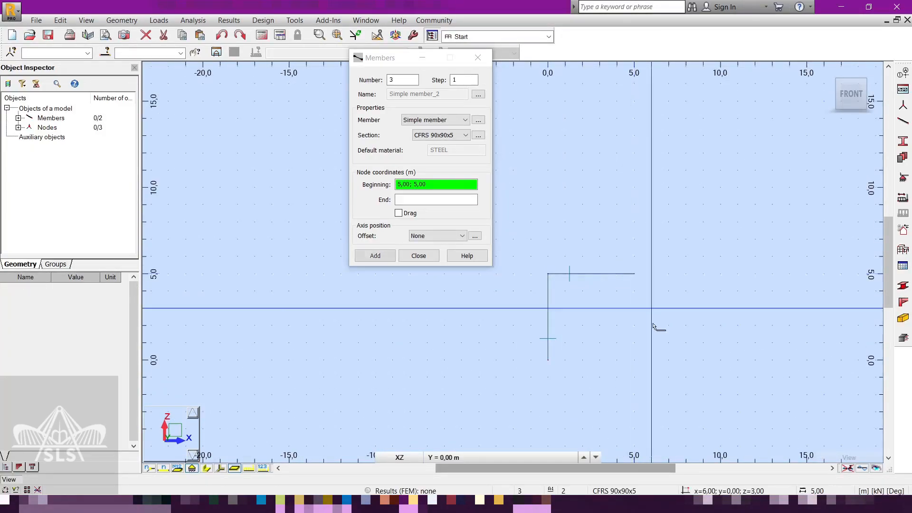
{"action": "left_click", "coordinate": [634, 273]}
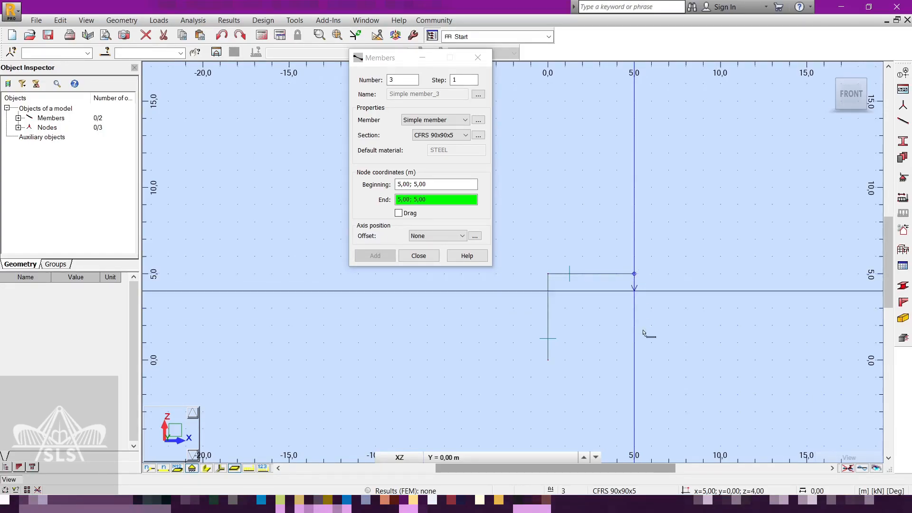
{"action": "left_click", "coordinate": [633, 360]}
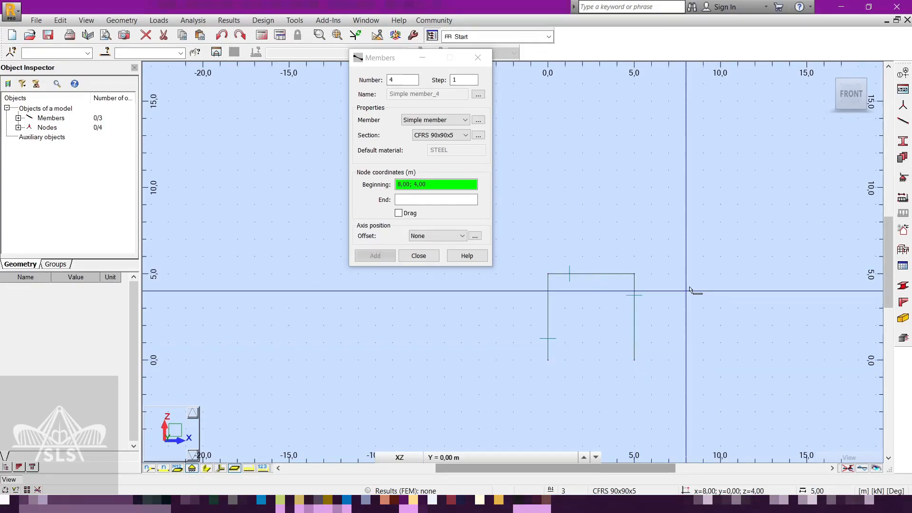
{"action": "right_click", "coordinate": [690, 287]}
{"action": "left_click", "coordinate": [694, 306]}
{"action": "middle_click_drag", "start_coordinate": [576, 372], "coordinate": [591, 353]}
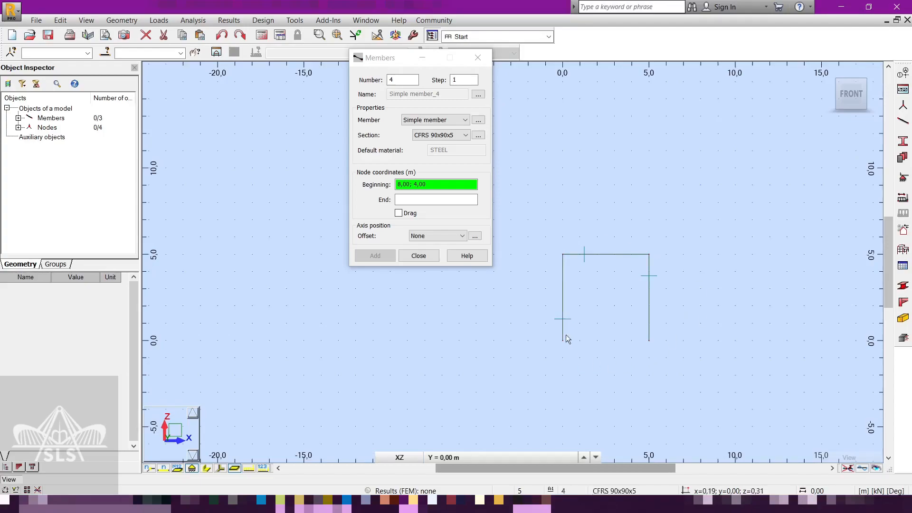
{"action": "left_click", "coordinate": [419, 255]}
{"action": "scroll", "coordinate": [580, 350], "scroll_direction": "up", "scroll_amount": 1}
{"action": "middle_click_drag", "start_coordinate": [580, 350], "coordinate": [469, 369]}
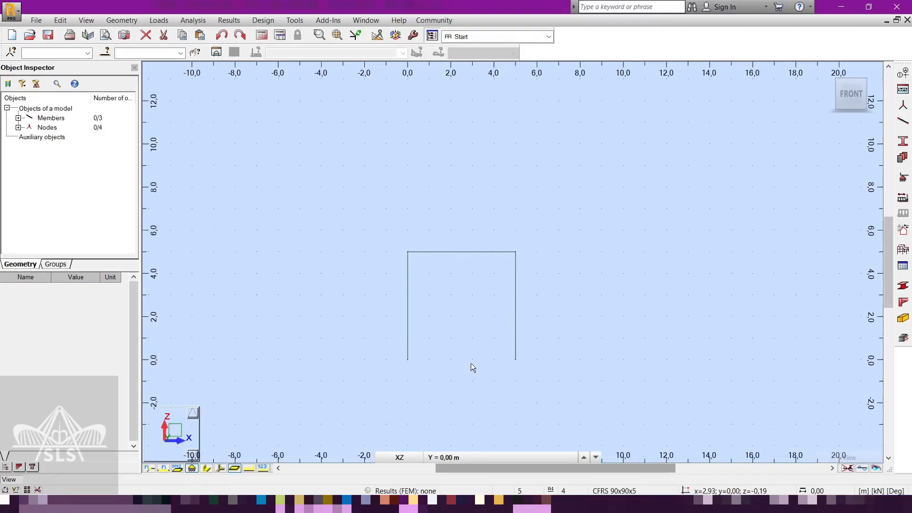
Step: Check the Fixed support's definition and apply it to the base of the left column
{"action": "scroll", "coordinate": [471, 363], "scroll_direction": "up", "scroll_amount": 1}
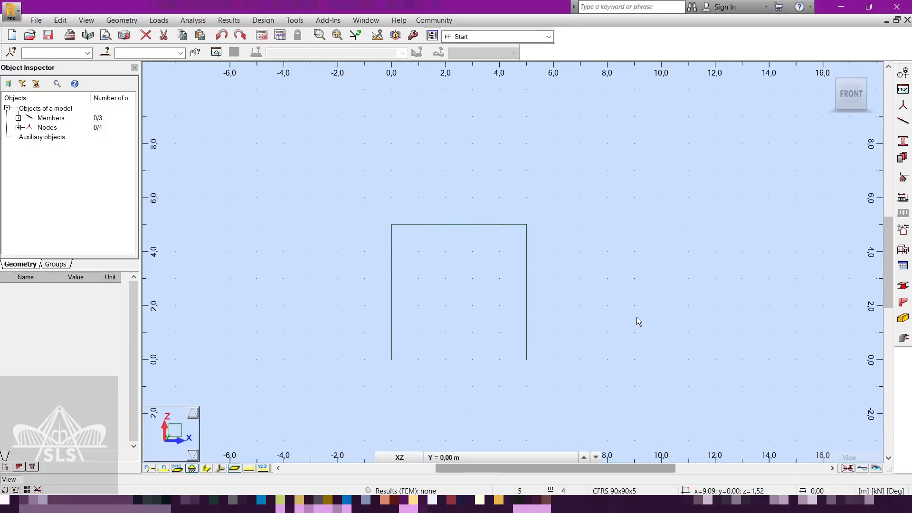
{"action": "left_click", "coordinate": [902, 179]}
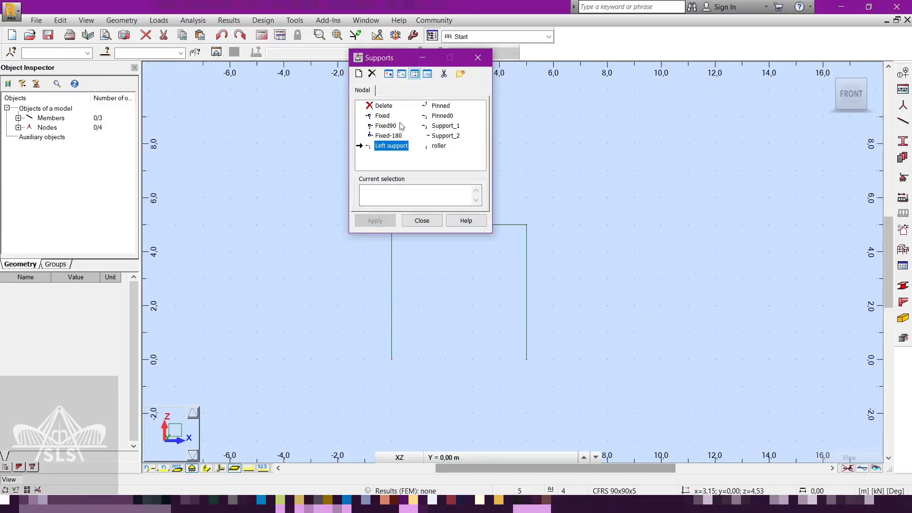
{"action": "left_click", "coordinate": [387, 115]}
{"action": "left_click_drag", "start_coordinate": [384, 58], "coordinate": [689, 105]}
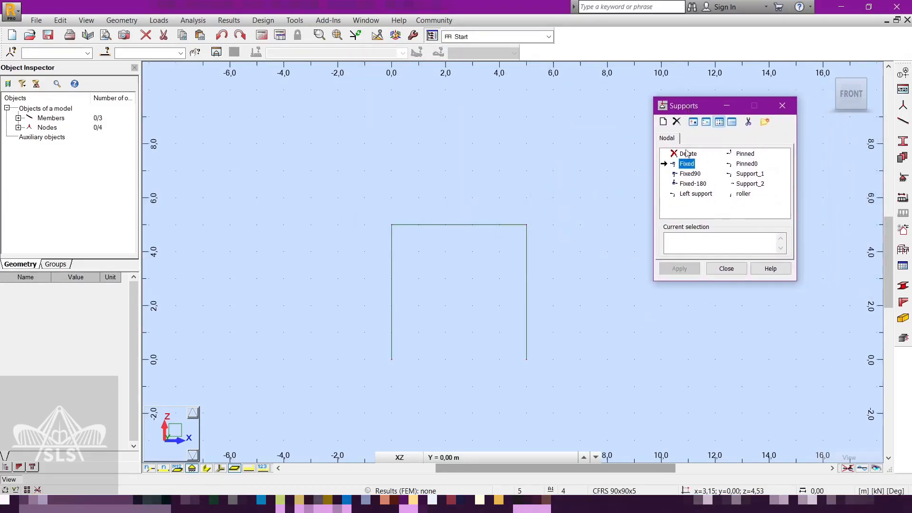
{"action": "double_click", "coordinate": [686, 164]}
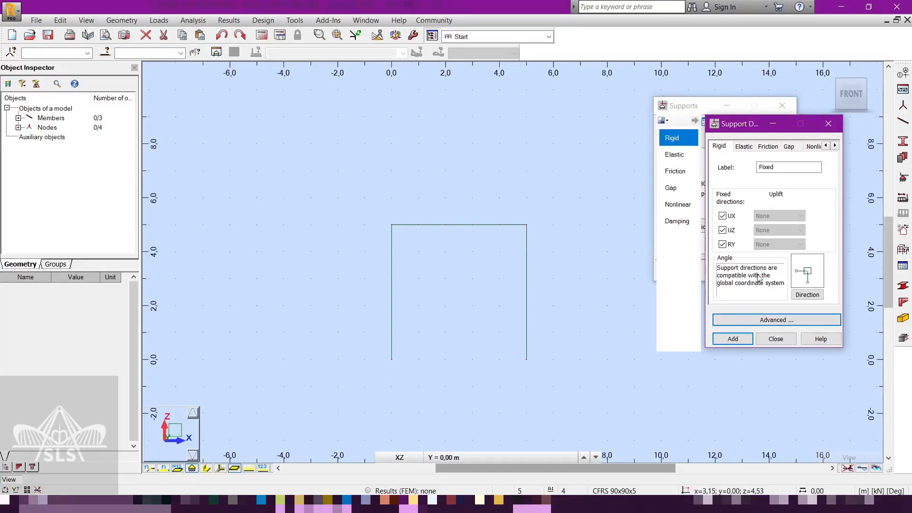
{"action": "left_click", "coordinate": [829, 124]}
{"action": "left_click", "coordinate": [392, 360]}
{"action": "scroll", "coordinate": [483, 352], "scroll_direction": "up", "scroll_amount": 2}
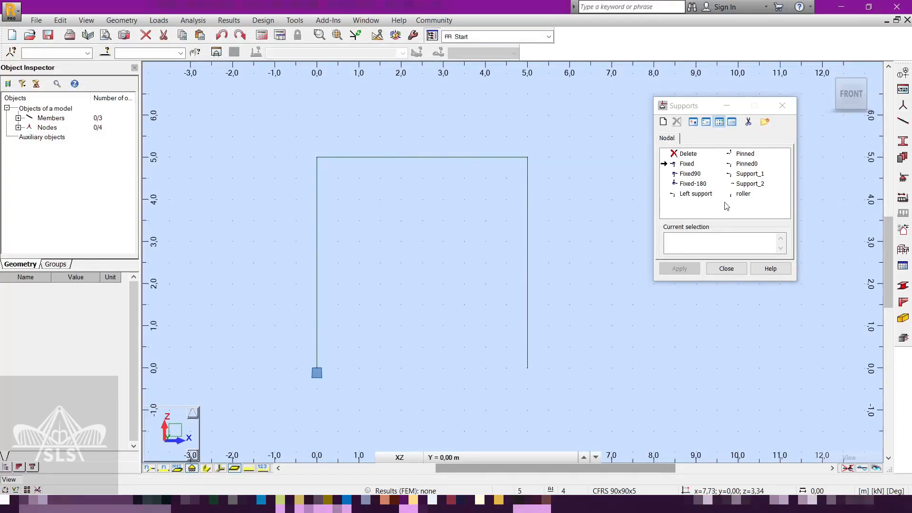
Step: Check the roller support's definition, apply it to the base of the right column and finish assigning supports
{"action": "double_click", "coordinate": [744, 194]}
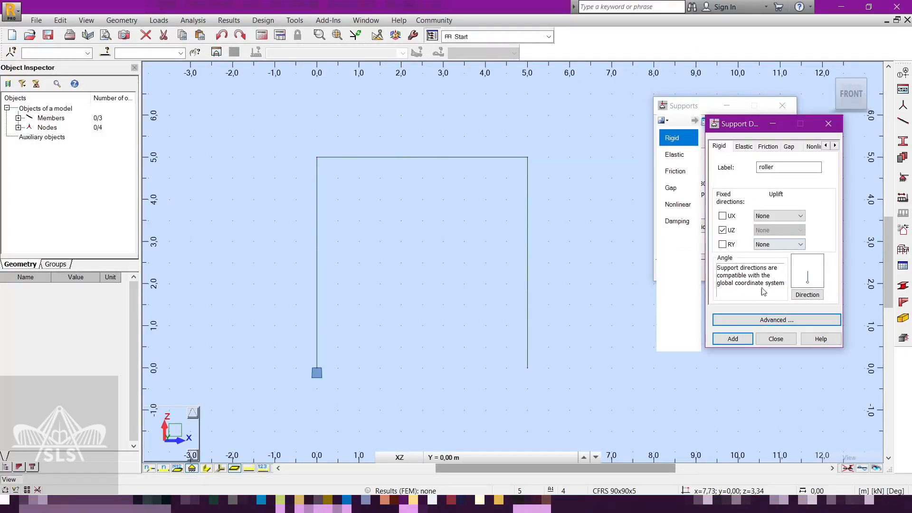
{"action": "left_click", "coordinate": [765, 339]}
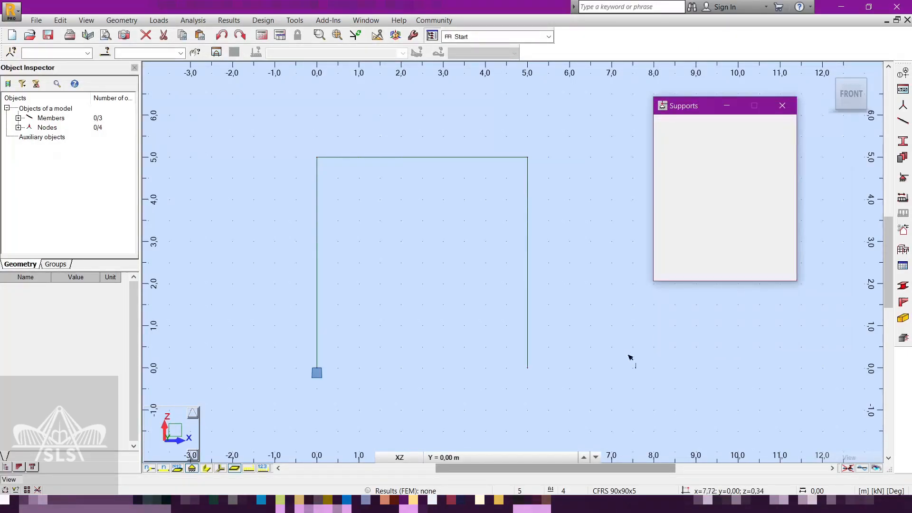
{"action": "left_click", "coordinate": [530, 367]}
{"action": "right_click", "coordinate": [574, 303]}
{"action": "left_click", "coordinate": [588, 318]}
{"action": "left_click", "coordinate": [733, 270]}
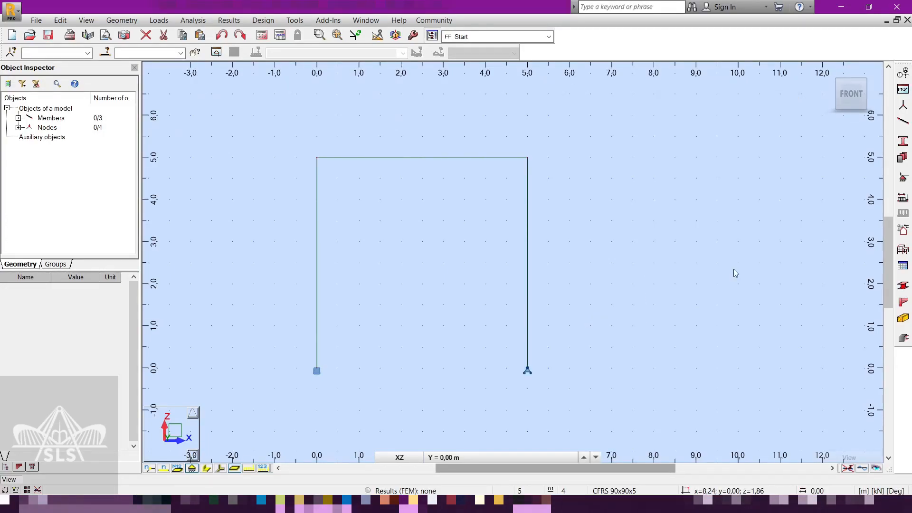
Step: Add a structural dead load case named DL1
{"action": "scroll", "coordinate": [533, 274], "scroll_direction": "down", "scroll_amount": 2}
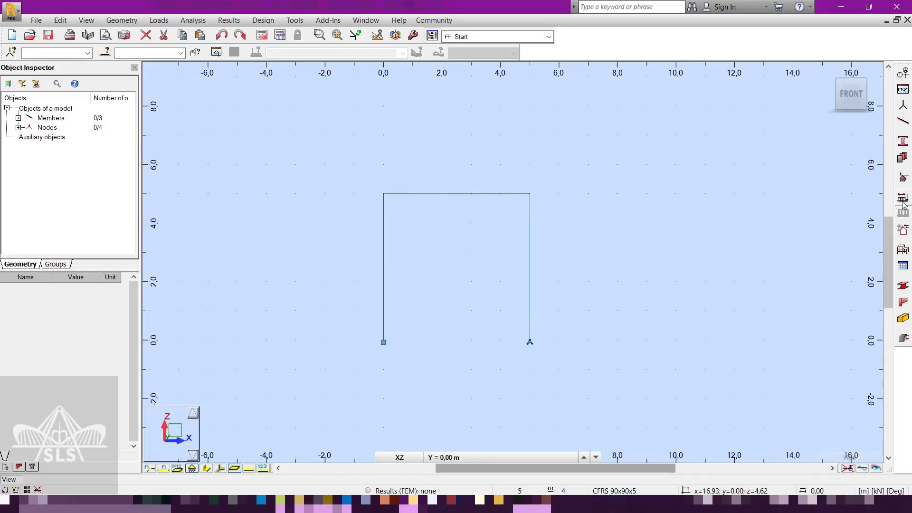
{"action": "left_click", "coordinate": [903, 198]}
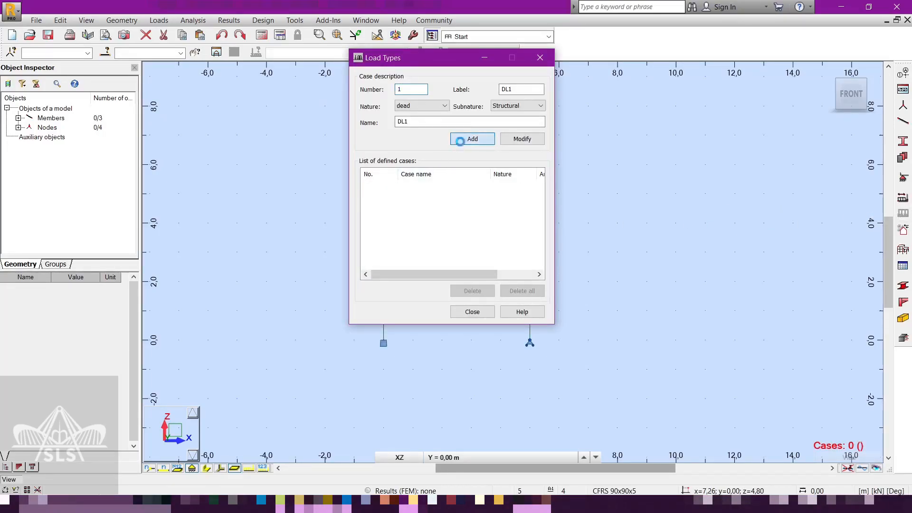
{"action": "left_click", "coordinate": [472, 312]}
{"action": "right_click", "coordinate": [461, 269]}
{"action": "left_click", "coordinate": [466, 275]}
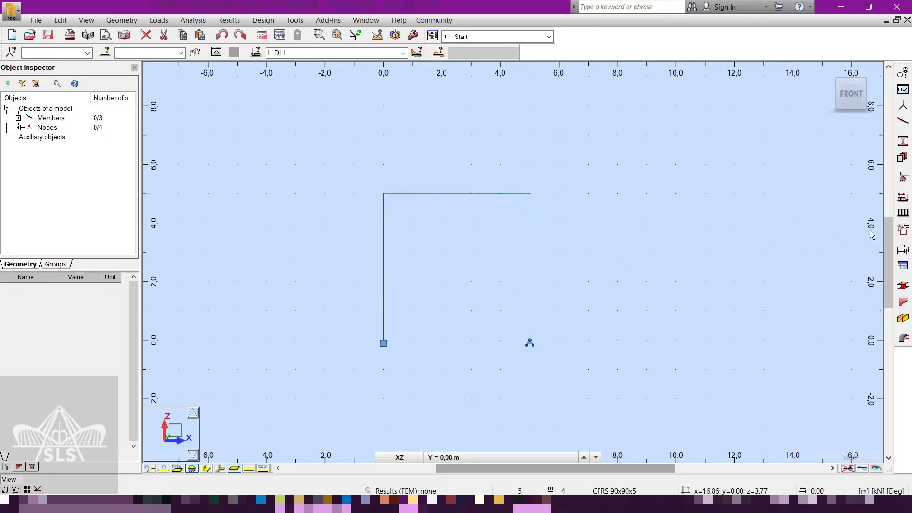
Step: Define a uniform member load of 5 kN/m in global X, apply it to the left column and finish load definition
{"action": "middle_click_drag", "start_coordinate": [593, 259], "coordinate": [606, 275]}
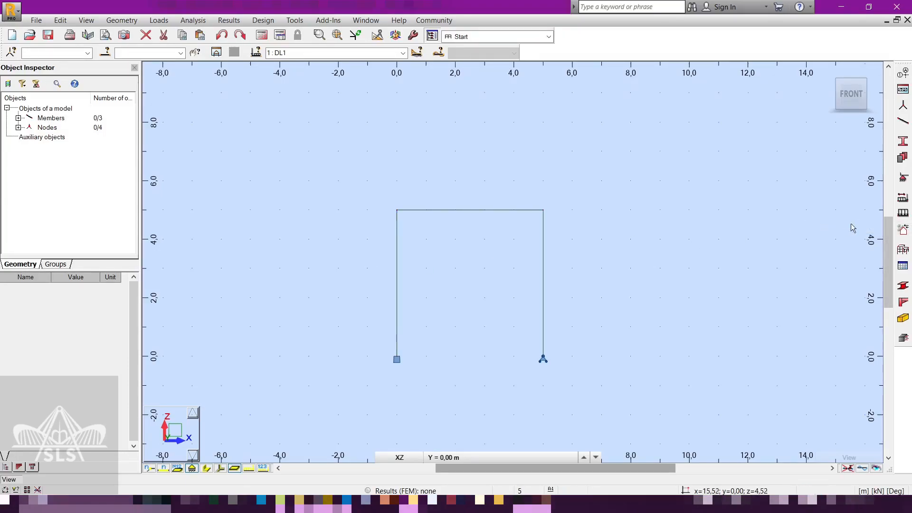
{"action": "left_click", "coordinate": [901, 214]}
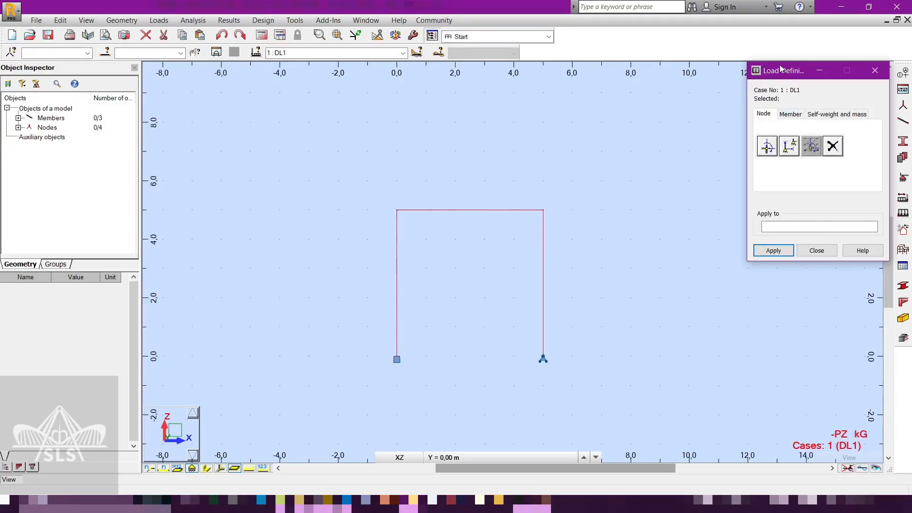
{"action": "left_click_drag", "start_coordinate": [781, 69], "coordinate": [646, 156]}
{"action": "left_click", "coordinate": [655, 201]}
{"action": "left_click", "coordinate": [633, 236]}
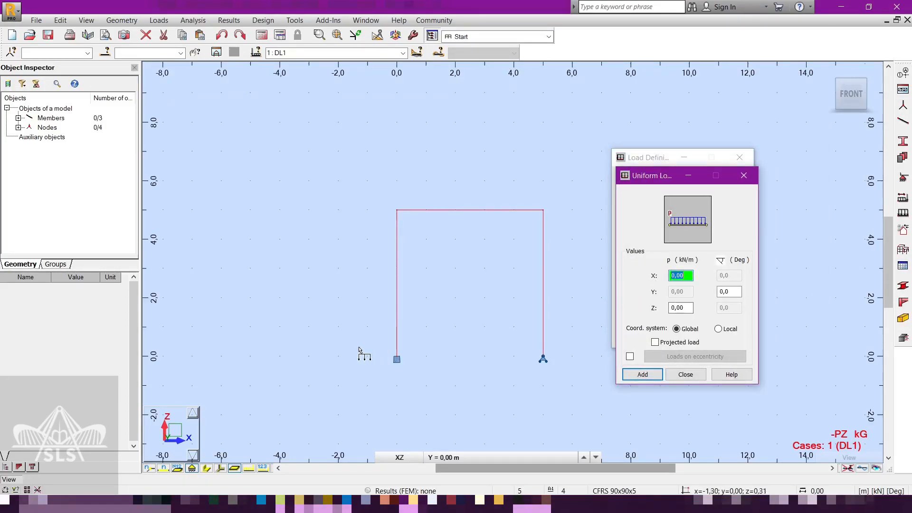
{"action": "left_click", "coordinate": [685, 309]}
{"action": "left_click", "coordinate": [681, 275]}
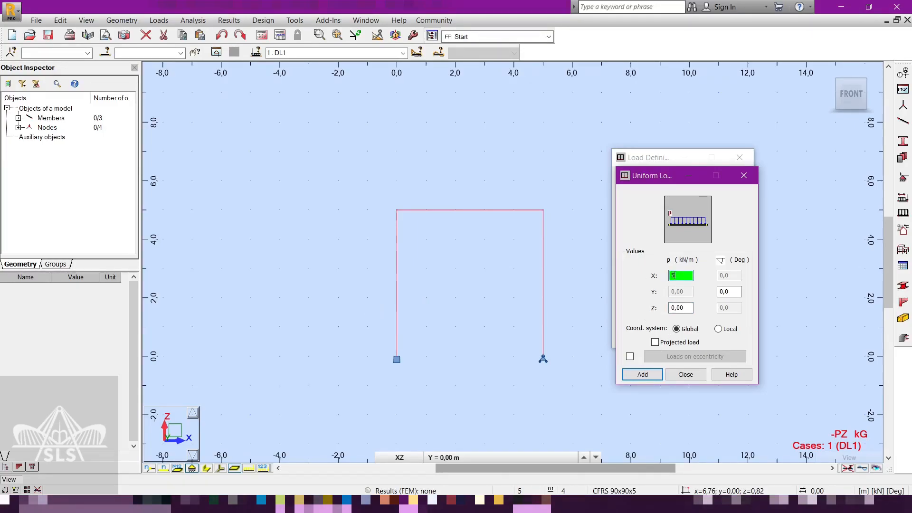
{"action": "left_click", "coordinate": [642, 375]}
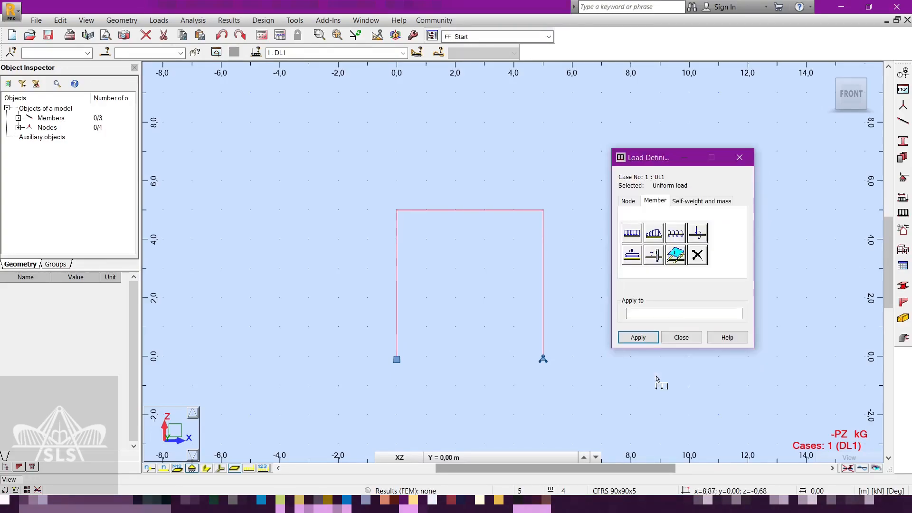
{"action": "left_click", "coordinate": [397, 299]}
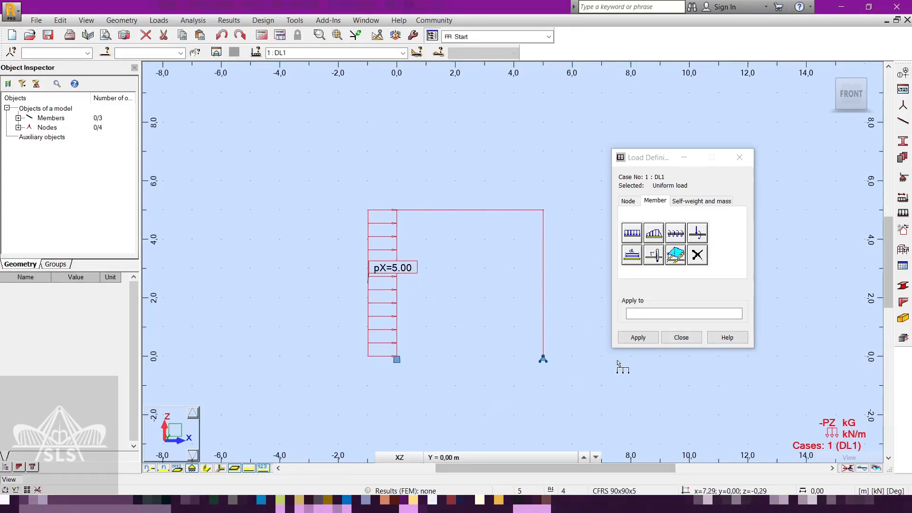
{"action": "left_click", "coordinate": [666, 339]}
Step: Calculate the structure with the self-weight and the column load both in case DL1
{"action": "right_click", "coordinate": [550, 288]}
{"action": "left_click", "coordinate": [624, 309]}
{"action": "left_click", "coordinate": [262, 35]}
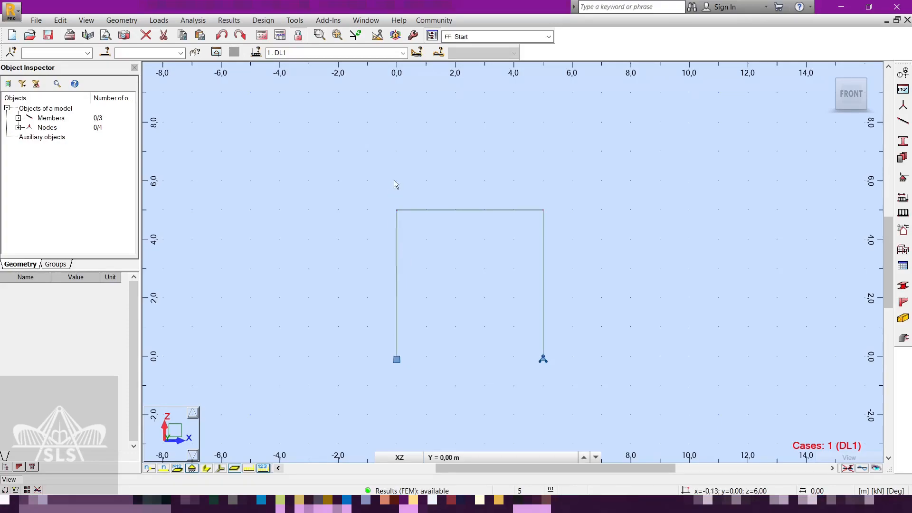
Step: Switch to the Loads layout and remove the self-weight entry from case DL1 in the loads table
{"action": "left_click", "coordinate": [548, 37]}
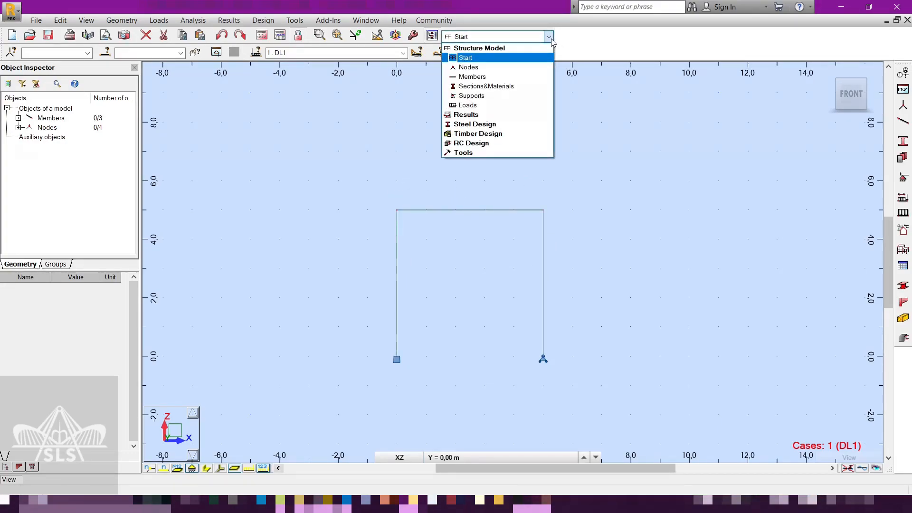
{"action": "left_click", "coordinate": [537, 105]}
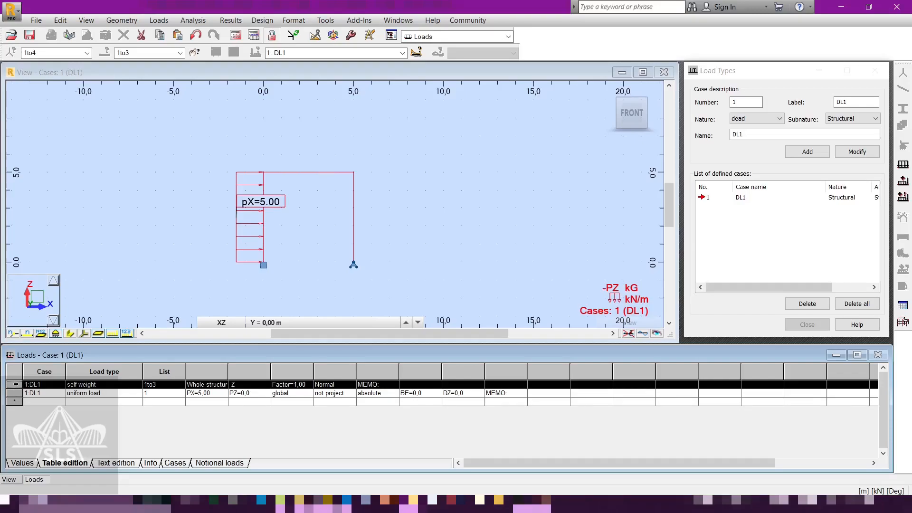
{"action": "right_click", "coordinate": [14, 385]}
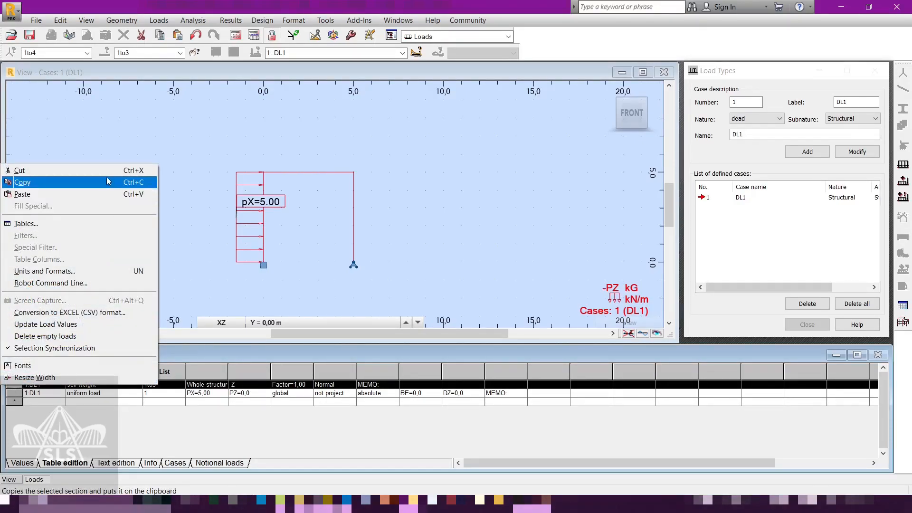
{"action": "left_click", "coordinate": [109, 178]}
{"action": "left_click", "coordinate": [499, 284]}
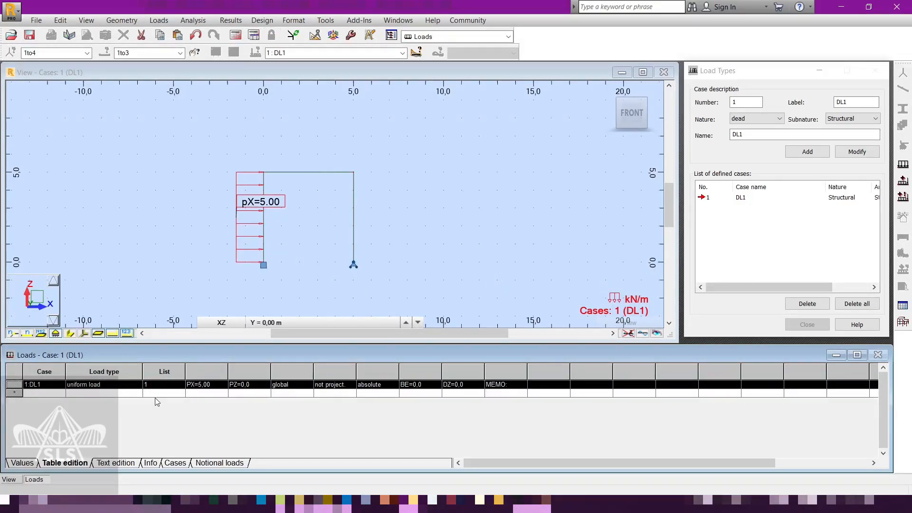
Step: Return to the Start layout and recalculate the structure
{"action": "left_click", "coordinate": [508, 36]}
{"action": "left_click", "coordinate": [475, 64]}
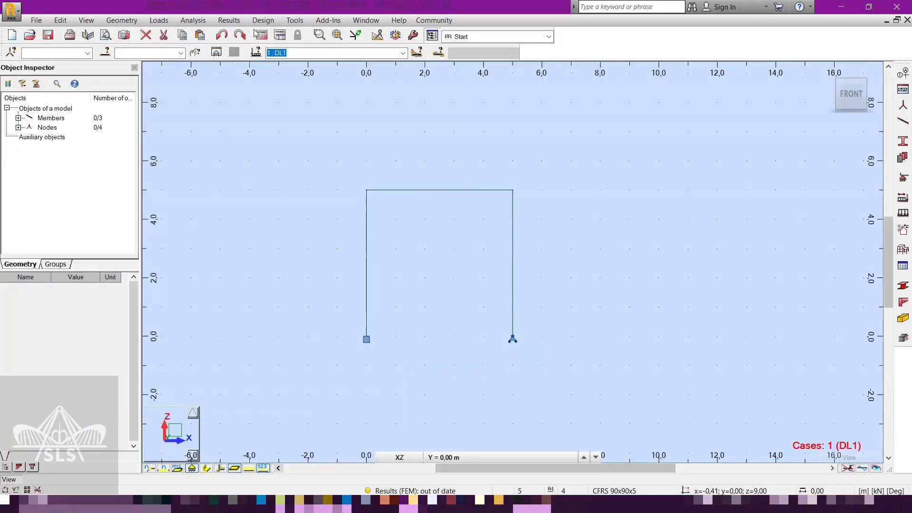
{"action": "left_click", "coordinate": [262, 35]}
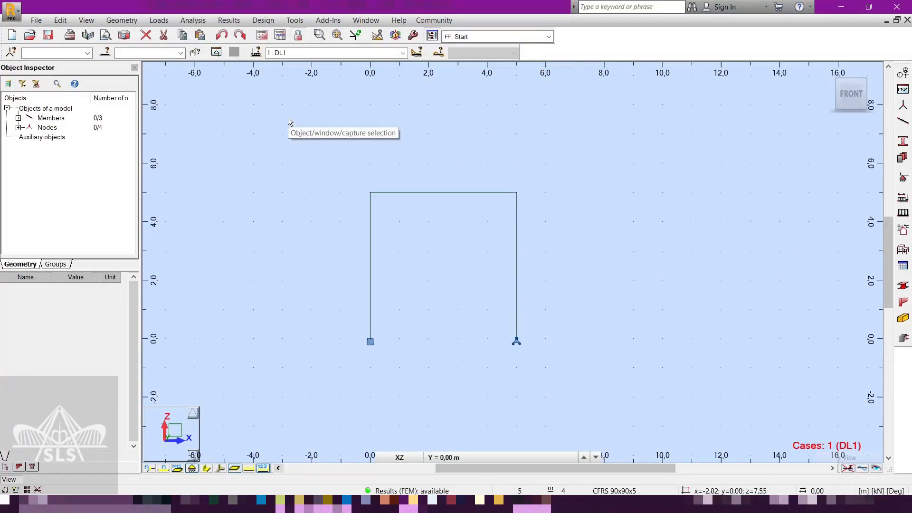
Step: Open the member diagrams settings and set text descriptions, differentiated positive and negative values, and filled diagrams
{"action": "left_click", "coordinate": [228, 20]}
{"action": "left_click", "coordinate": [263, 62]}
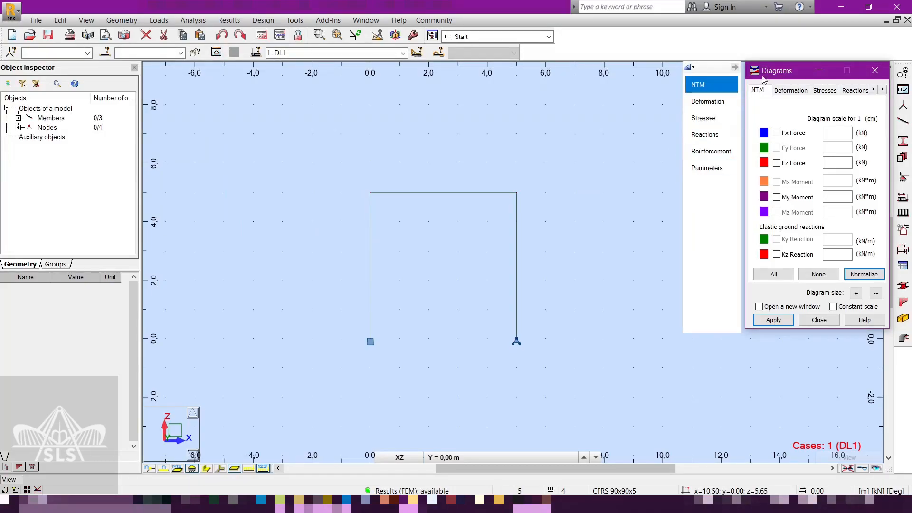
{"action": "left_click_drag", "start_coordinate": [762, 77], "coordinate": [668, 122]}
{"action": "left_click", "coordinate": [612, 212]}
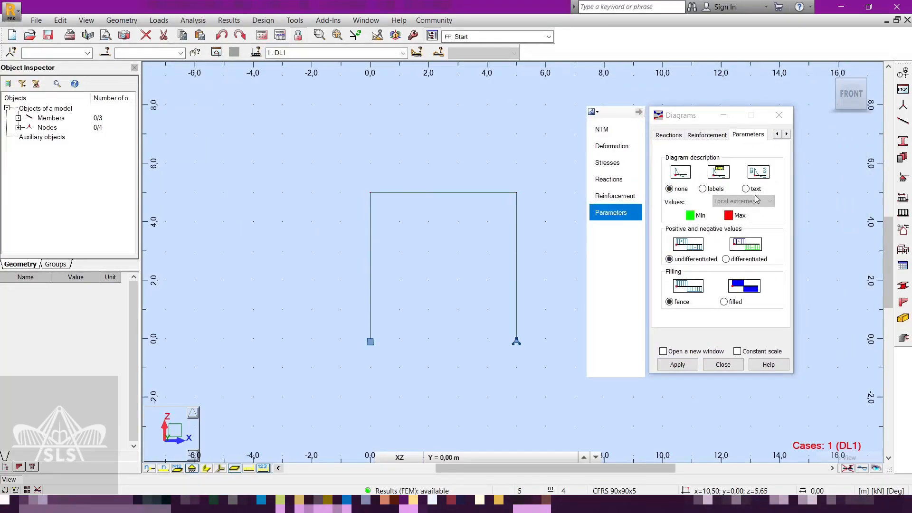
{"action": "left_click", "coordinate": [754, 189]}
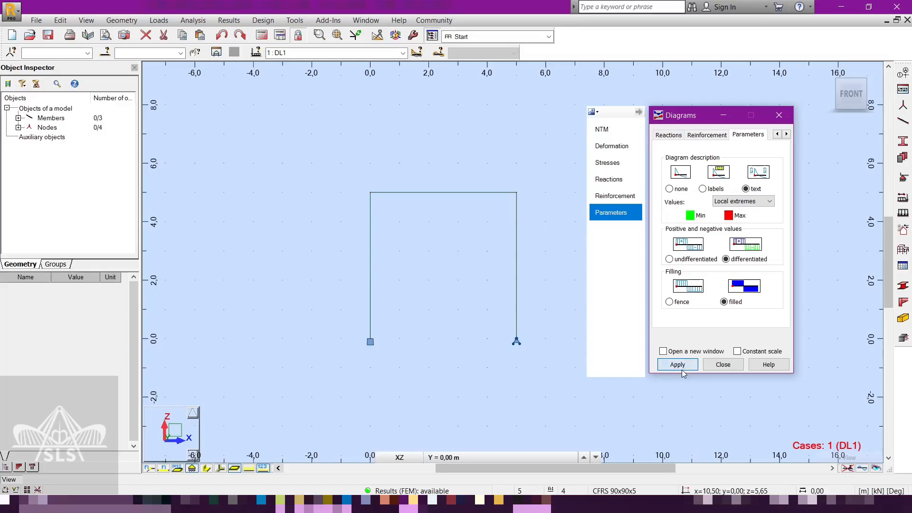
Step: Display the My bending moment diagram on the frame
{"action": "left_click", "coordinate": [603, 129]}
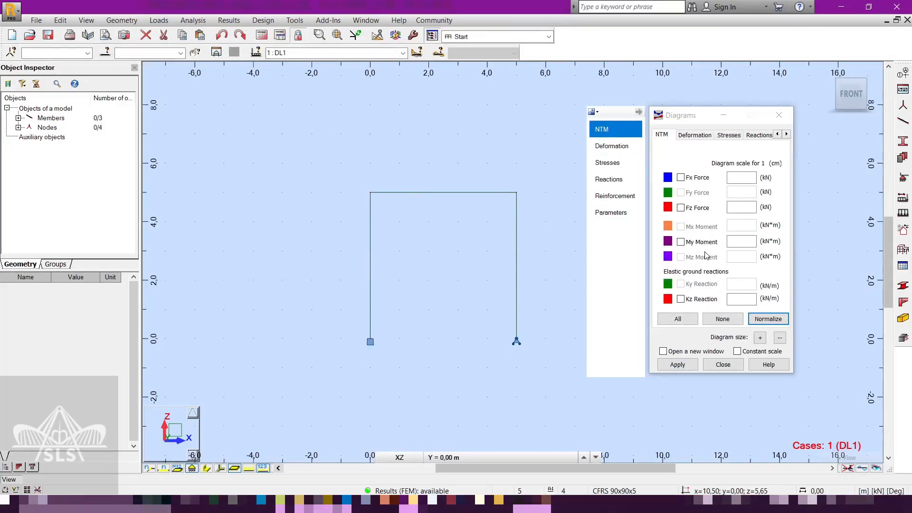
{"action": "left_click", "coordinate": [681, 242]}
{"action": "left_click", "coordinate": [678, 364]}
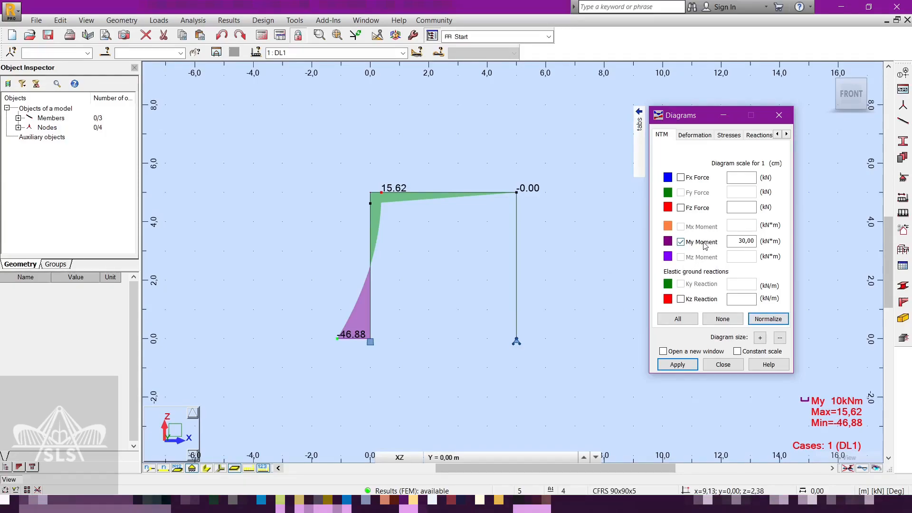
Step: Display the FX, FZ and MY support reactions with descriptions, together with the My moment diagram
{"action": "left_click", "coordinate": [759, 135]}
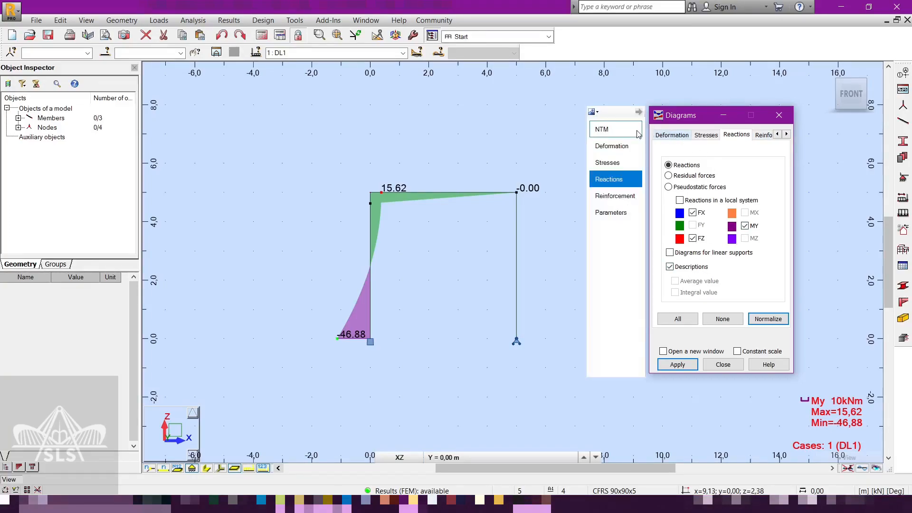
{"action": "left_click", "coordinate": [632, 130]}
{"action": "left_click", "coordinate": [678, 365]}
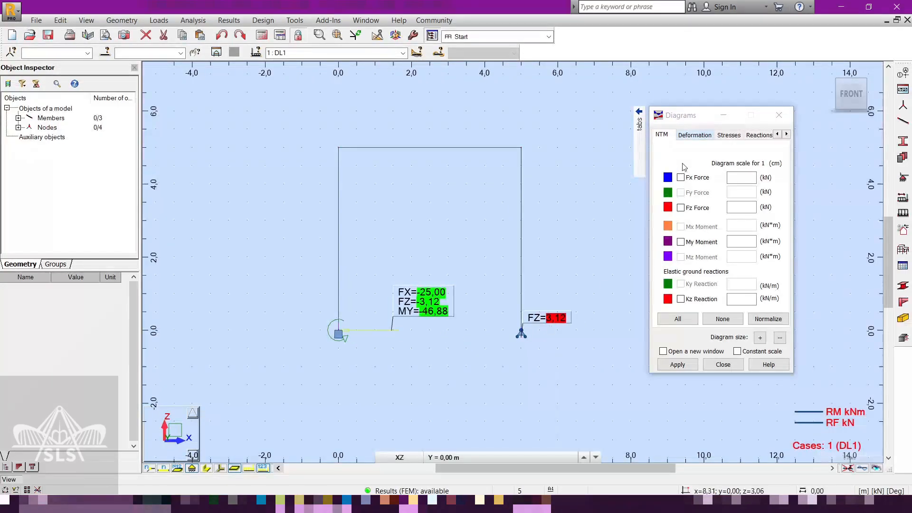
{"action": "left_click", "coordinate": [680, 242]}
{"action": "left_click", "coordinate": [677, 365]}
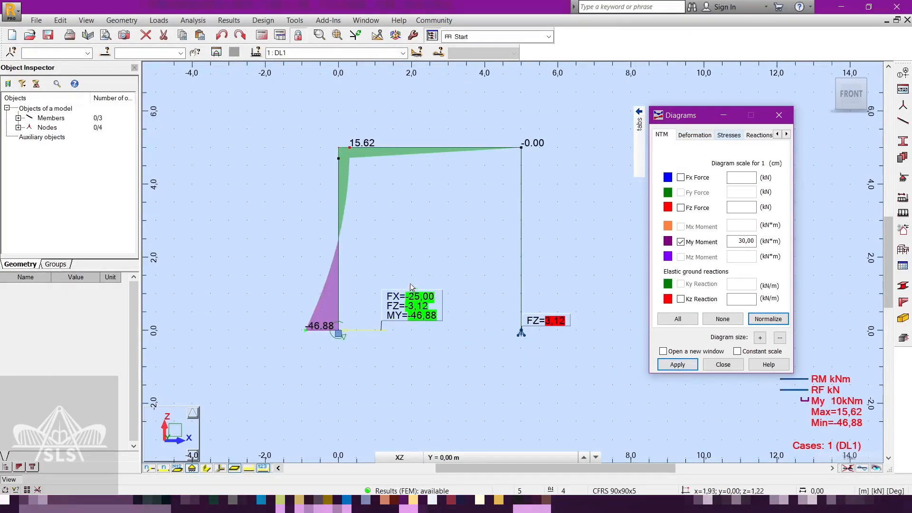
{"action": "middle_click_drag", "start_coordinate": [454, 303], "coordinate": [476, 337]}
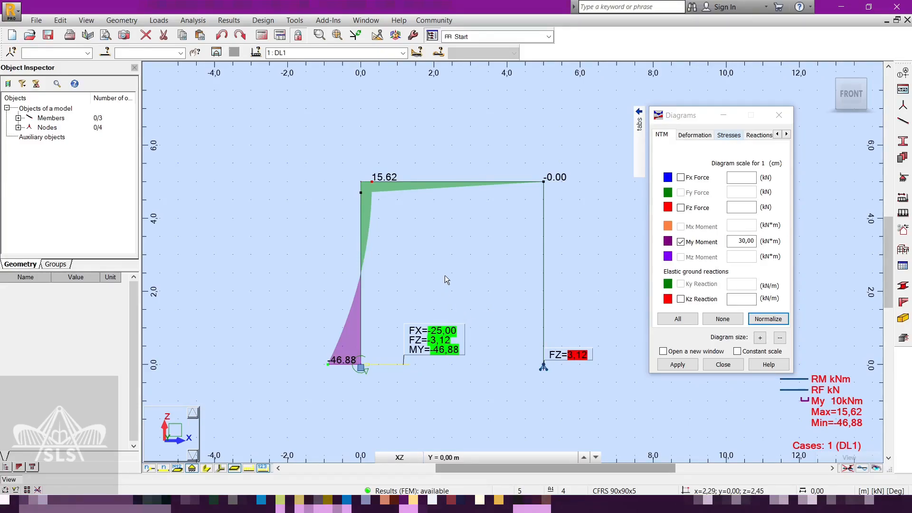
{"action": "middle_click_drag", "start_coordinate": [473, 303], "coordinate": [437, 296]}
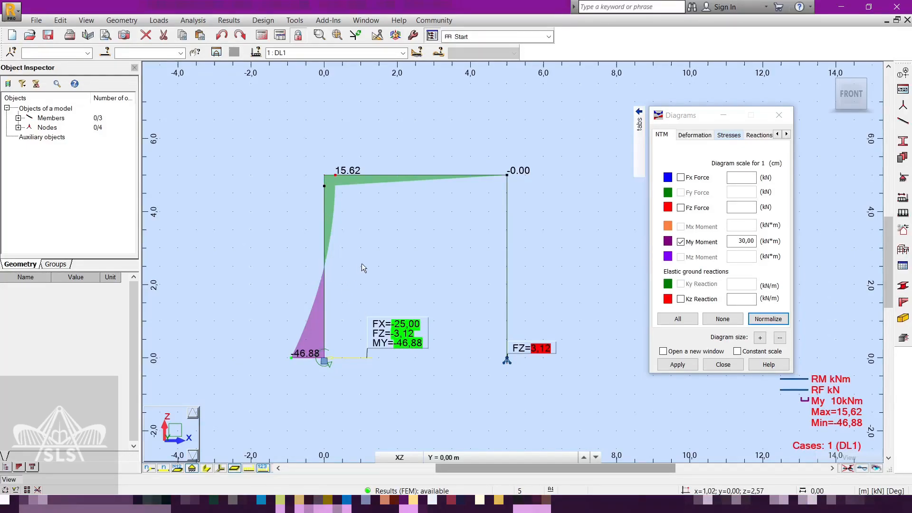
Step: Select the left column and open its Forces results table, filtered to the current selection
{"action": "left_click", "coordinate": [327, 273]}
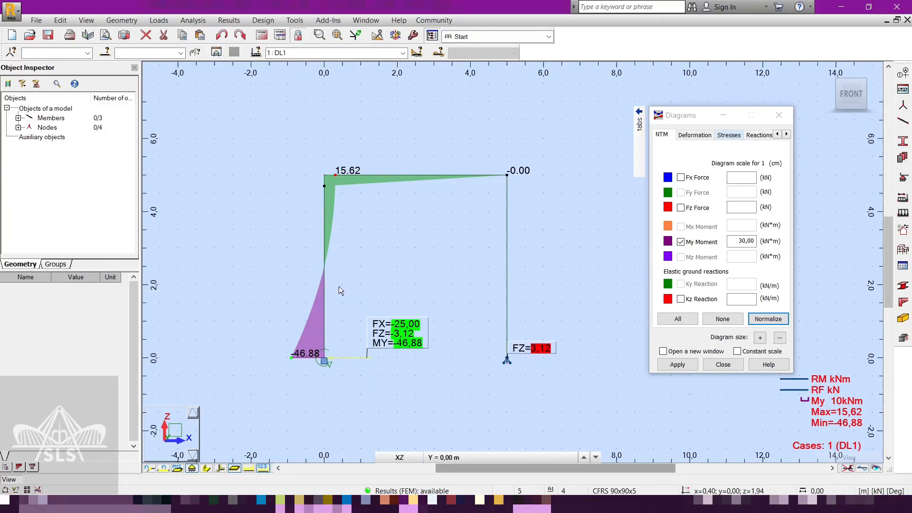
{"action": "left_click", "coordinate": [324, 263]}
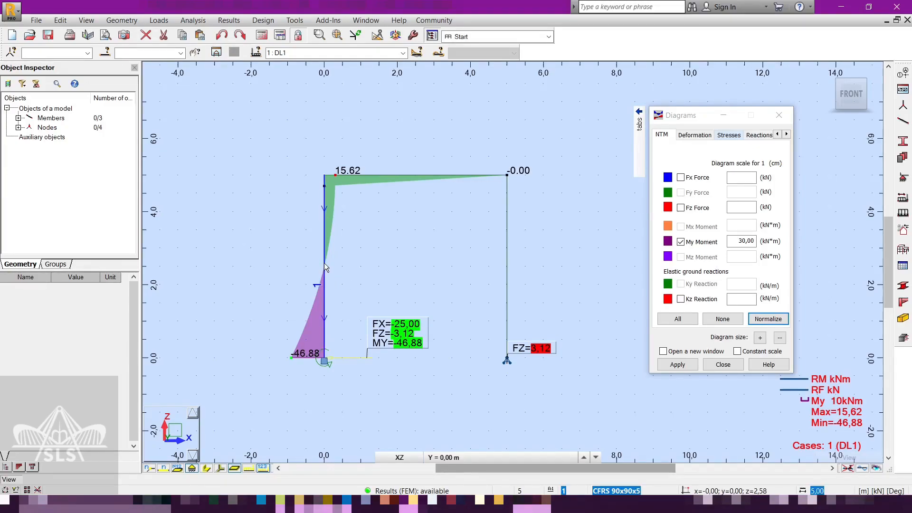
{"action": "right_click", "coordinate": [324, 263]}
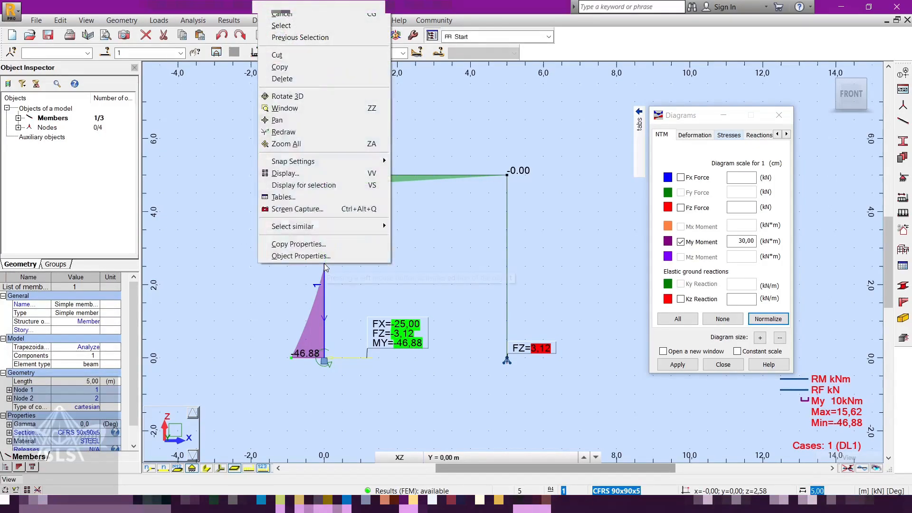
{"action": "left_click", "coordinate": [342, 198]}
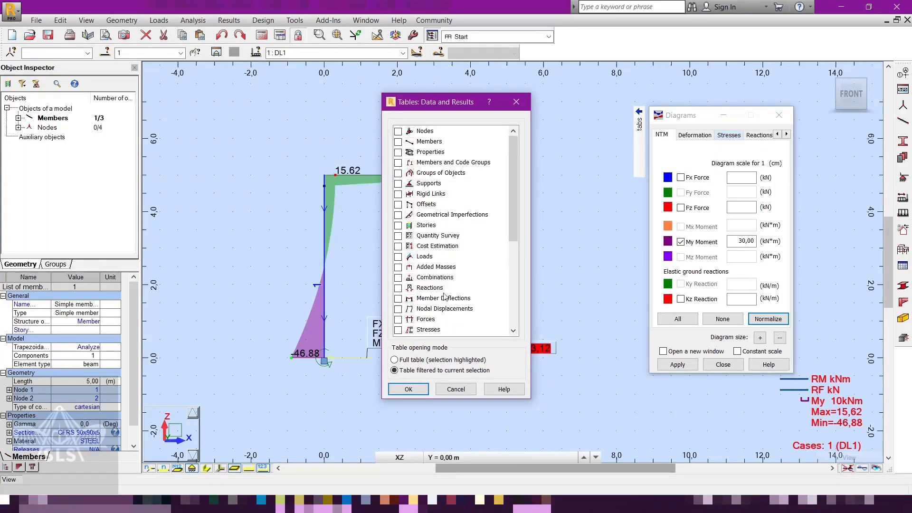
{"action": "left_click", "coordinate": [399, 320]}
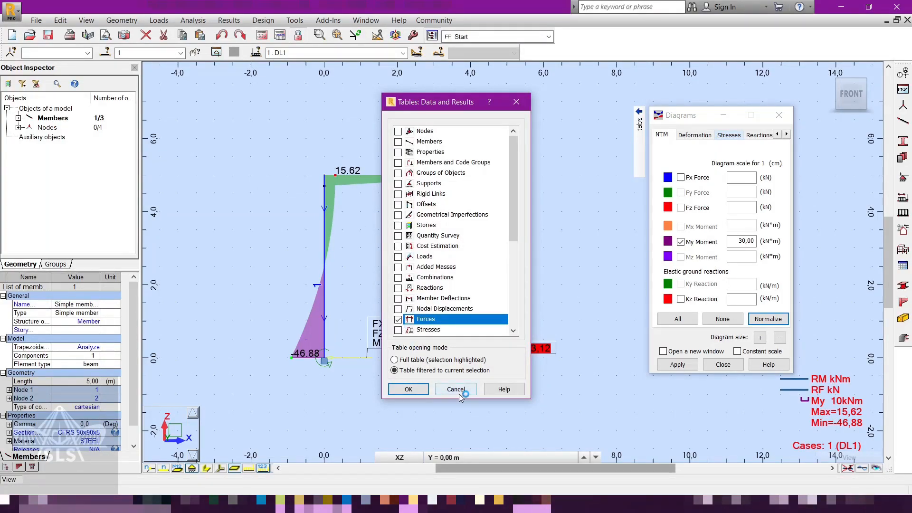
{"action": "left_click", "coordinate": [410, 389]}
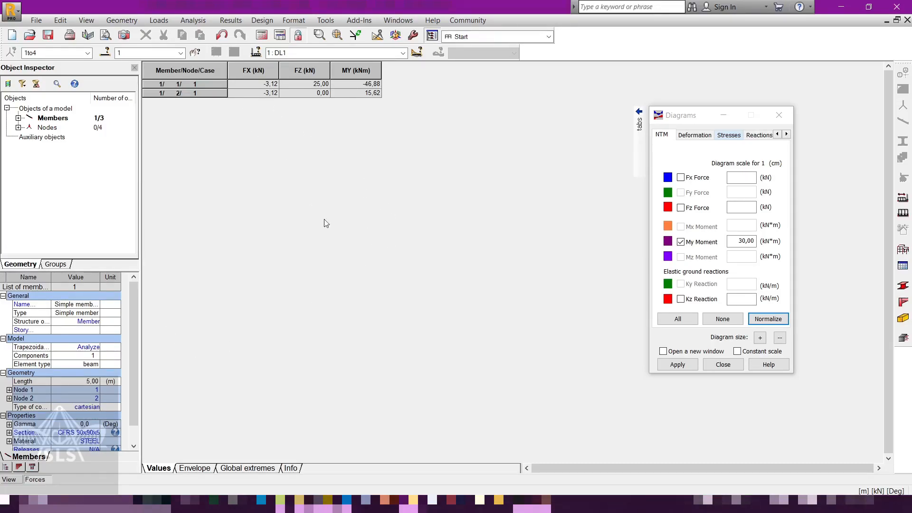
Step: In the forces table's column settings, set the division points to Characteristic points and refresh the column's point list
{"action": "right_click", "coordinate": [371, 207]}
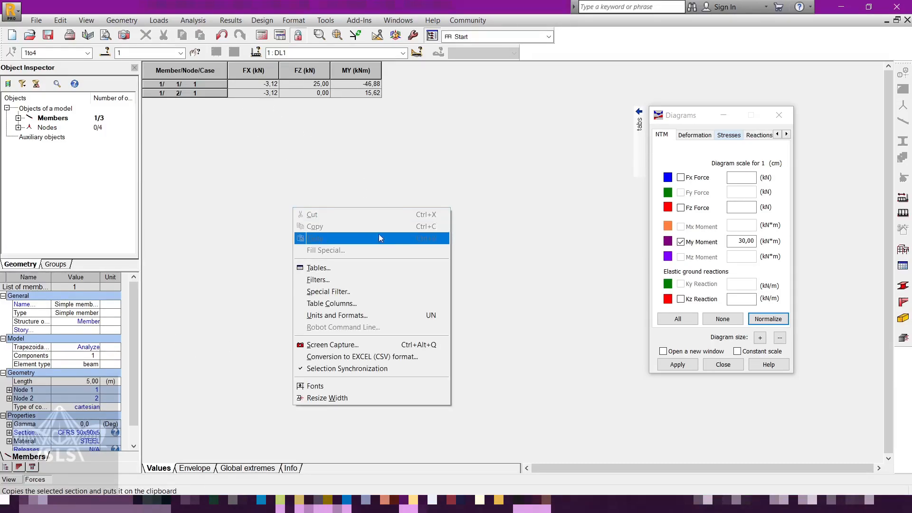
{"action": "left_click", "coordinate": [407, 303]}
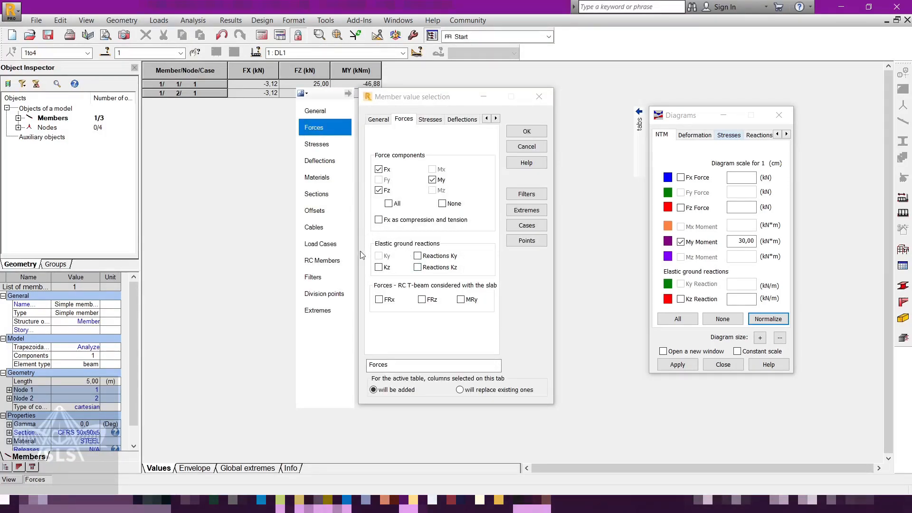
{"action": "left_click", "coordinate": [328, 293]}
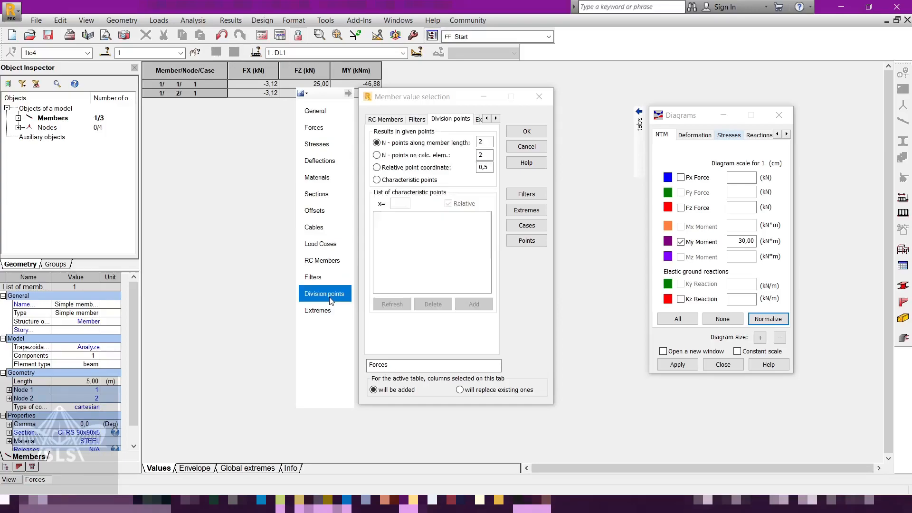
{"action": "left_click", "coordinate": [377, 180]}
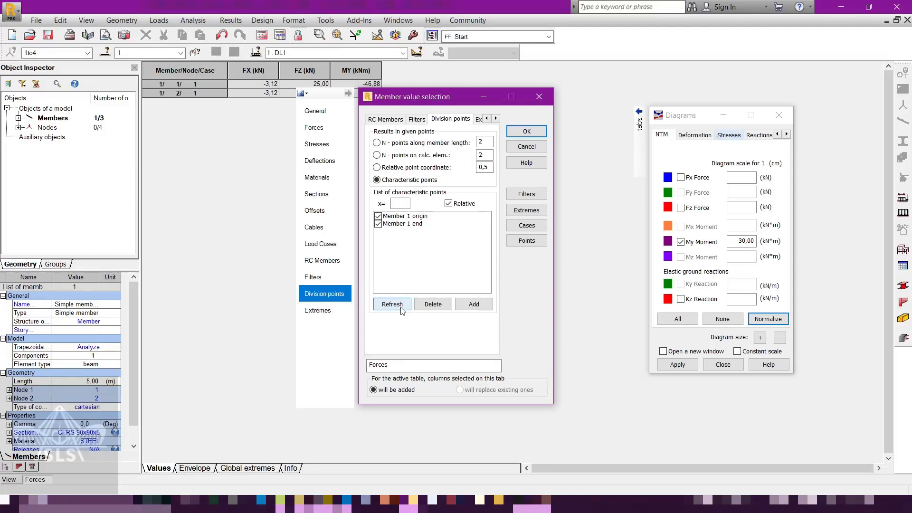
{"action": "left_click", "coordinate": [402, 309]}
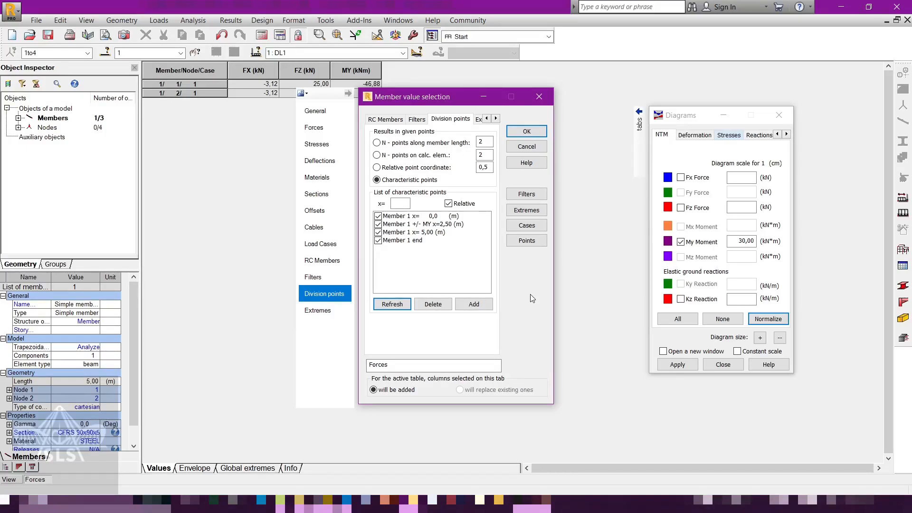
{"action": "left_click_drag", "start_coordinate": [450, 94], "coordinate": [439, 121]}
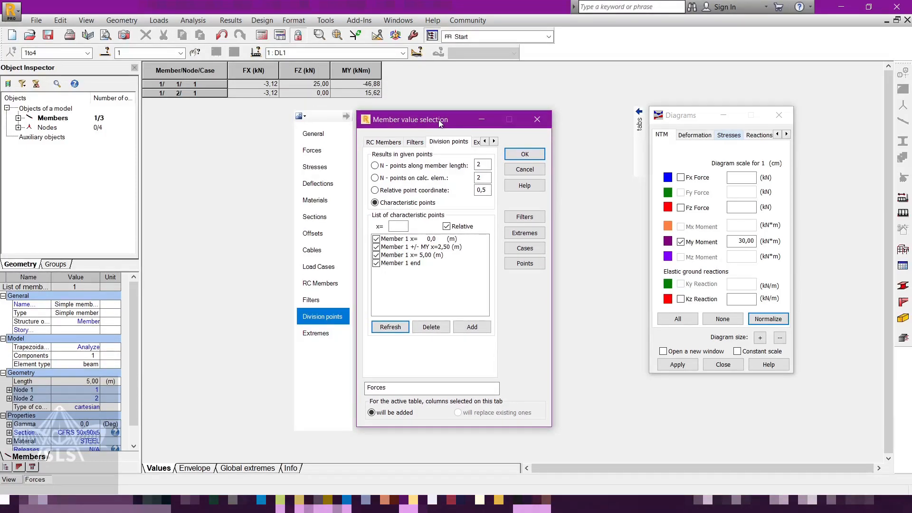